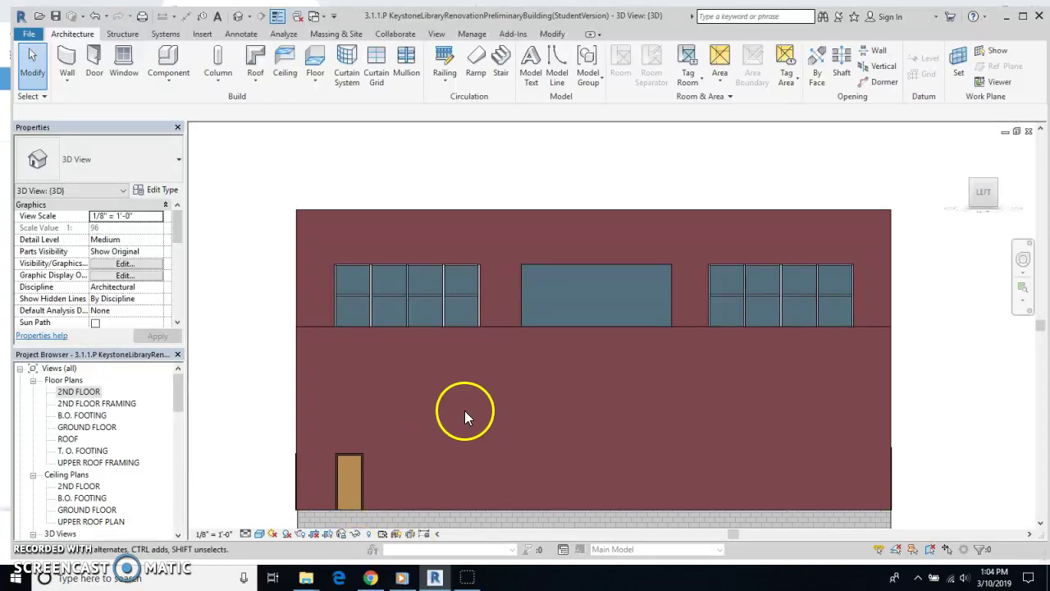
Temporarily hide the lower exterior brick wall to reveal the grey frame and doors behind it
click(491, 328)
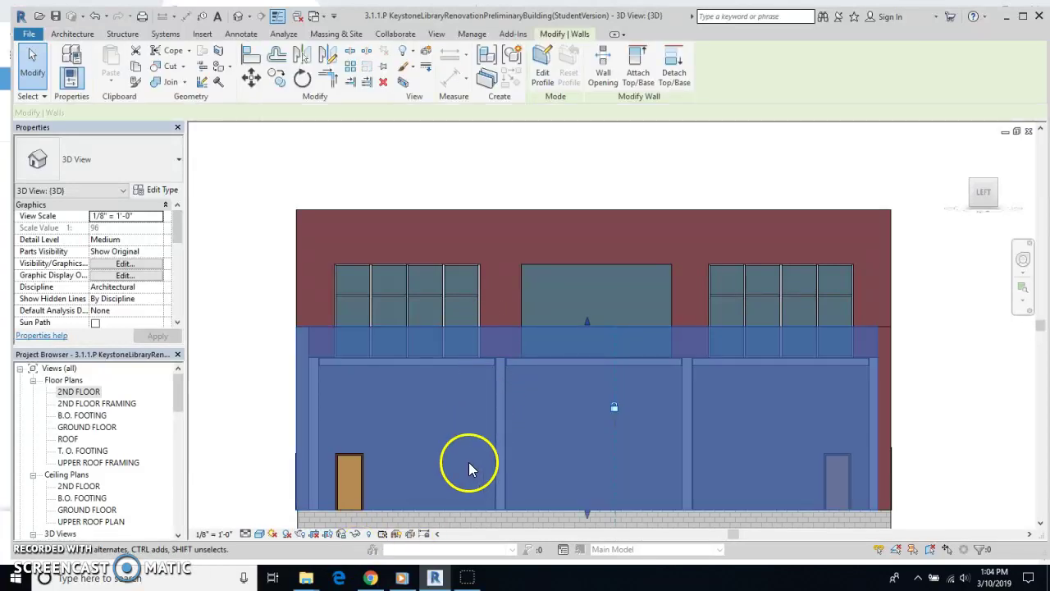
click(356, 534)
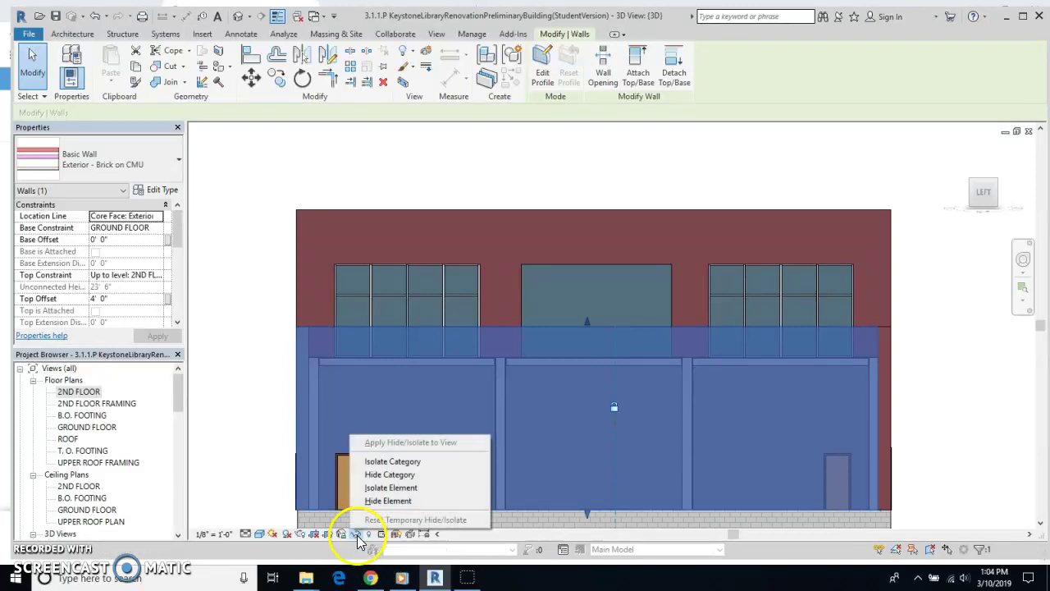
click(389, 501)
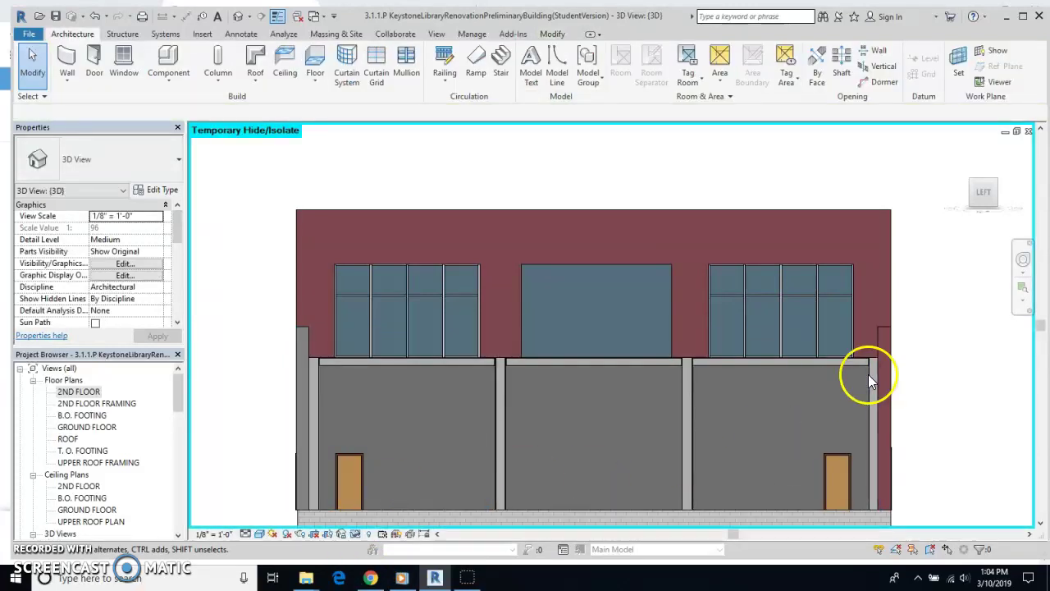
click(891, 375)
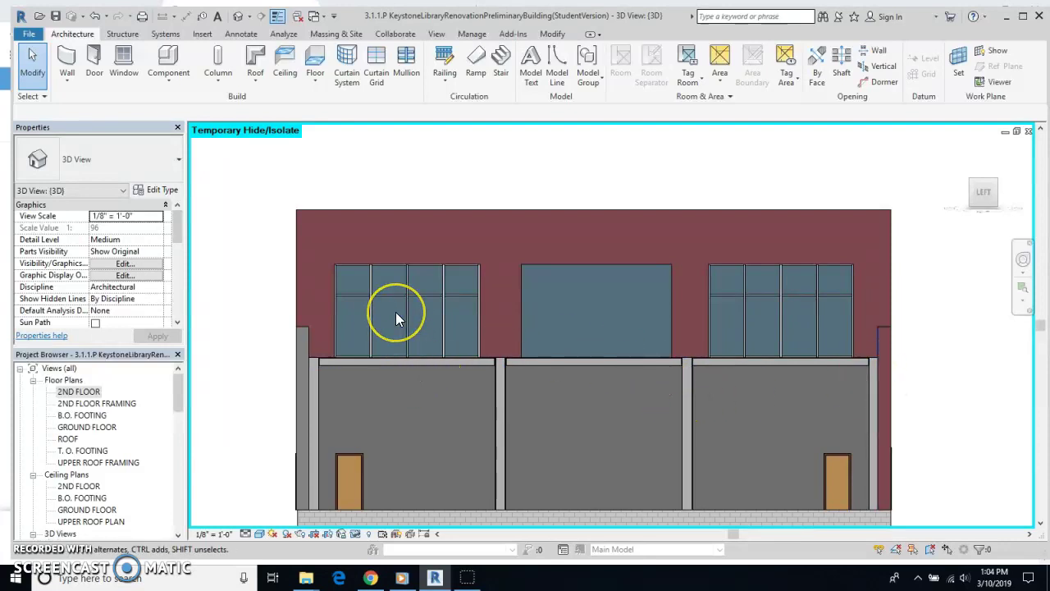
Zoom and pan the 3D view in on the upper middle curtain wall
scroll(396, 315, up, 3)
scroll(396, 319, up, 2)
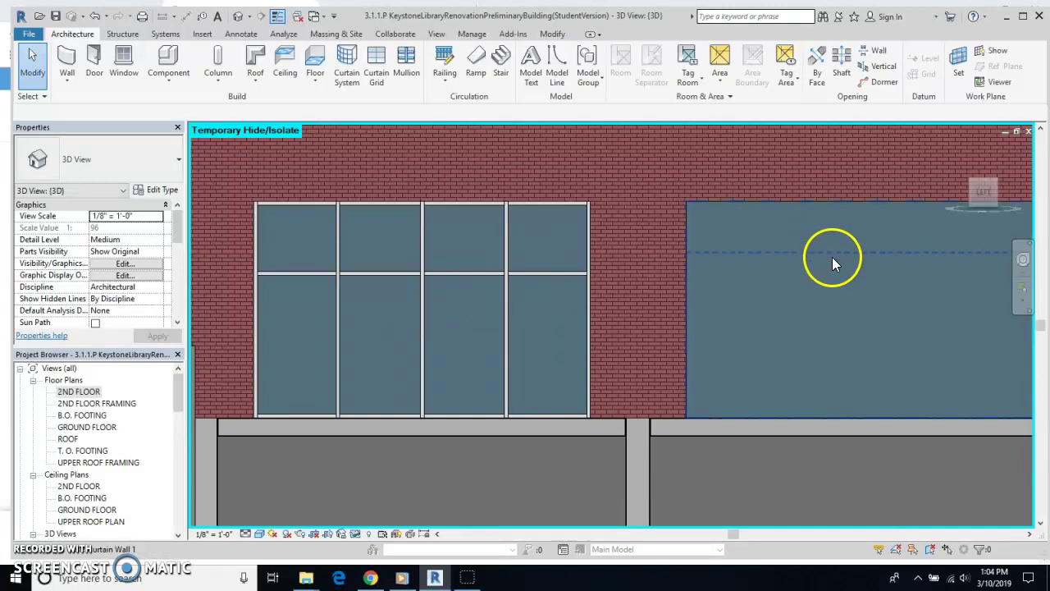
middle_drag(837, 257, 538, 301)
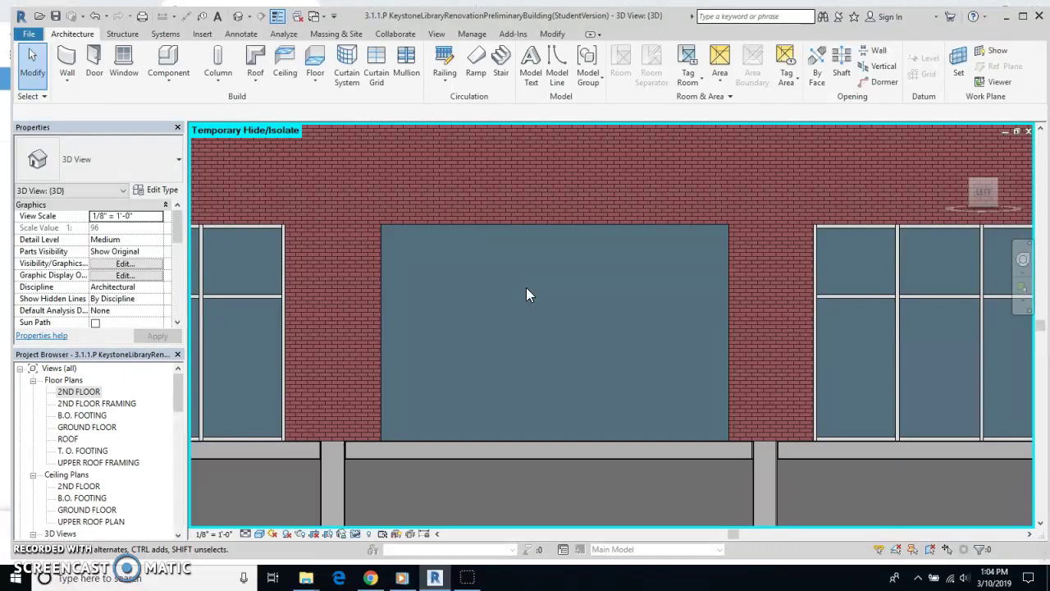
middle_drag(703, 272, 615, 341)
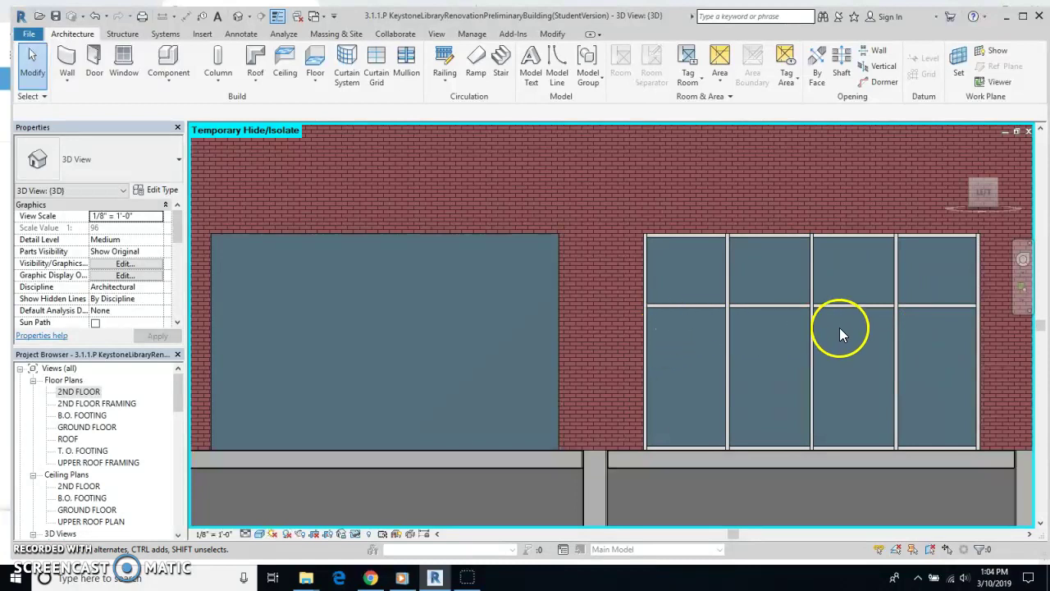
middle_drag(591, 331, 731, 312)
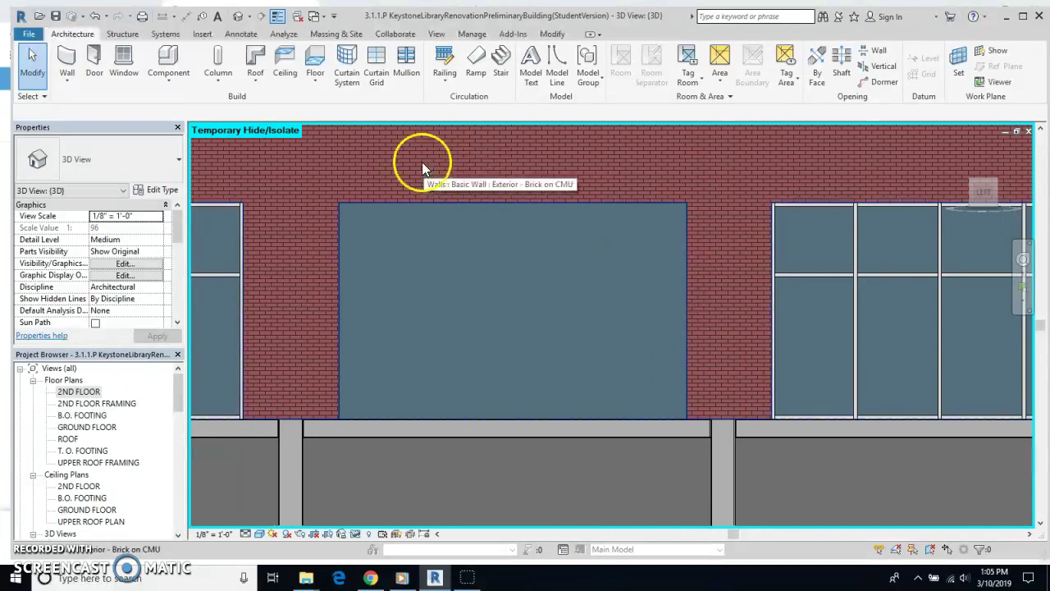
Cancel Curtain System by Face placement with undo and redo, keeping the lower wall hidden
click(348, 72)
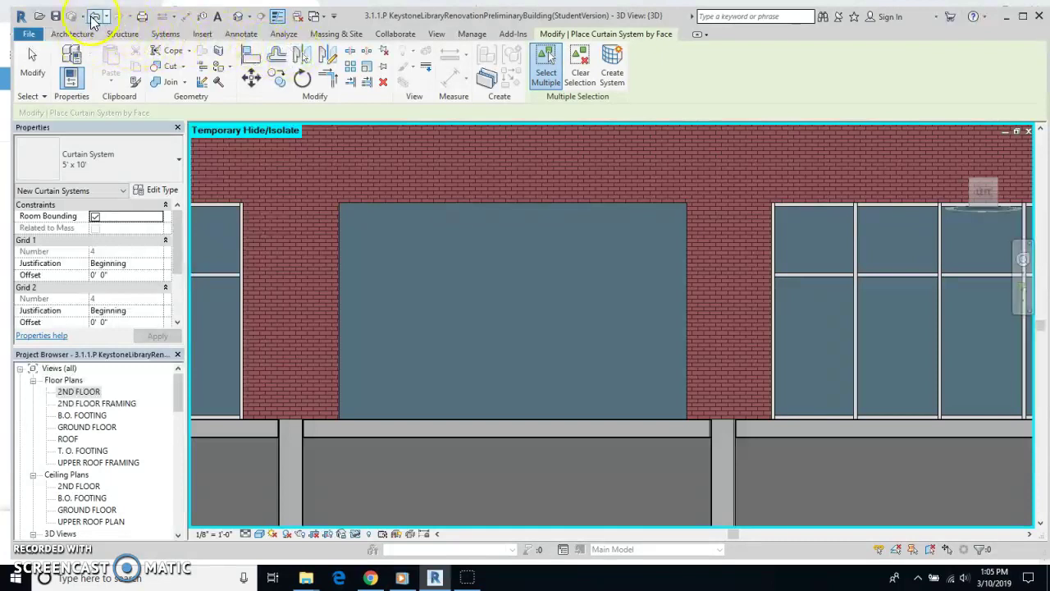
click(94, 17)
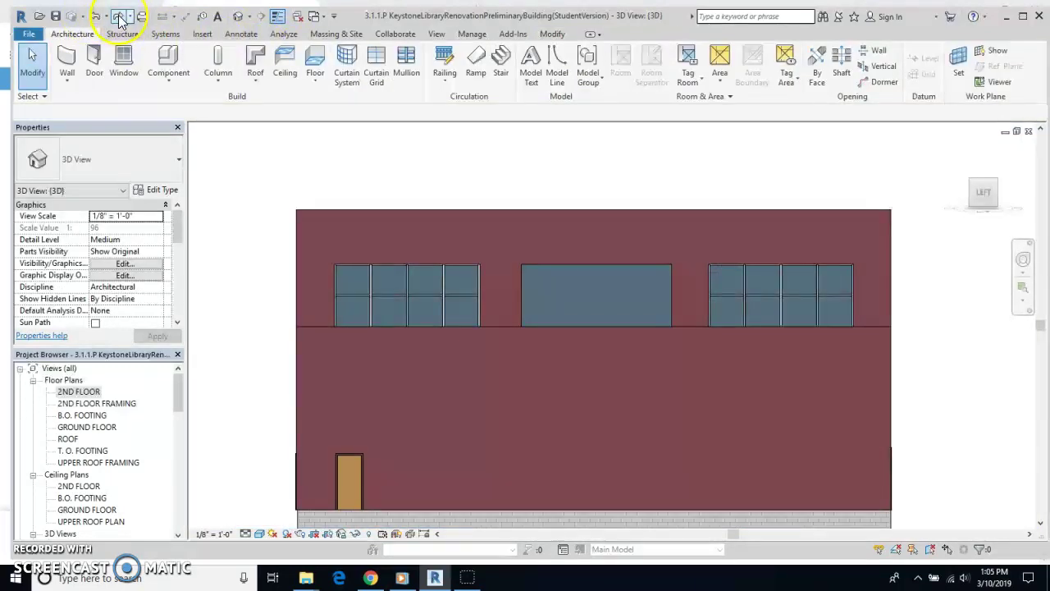
click(120, 16)
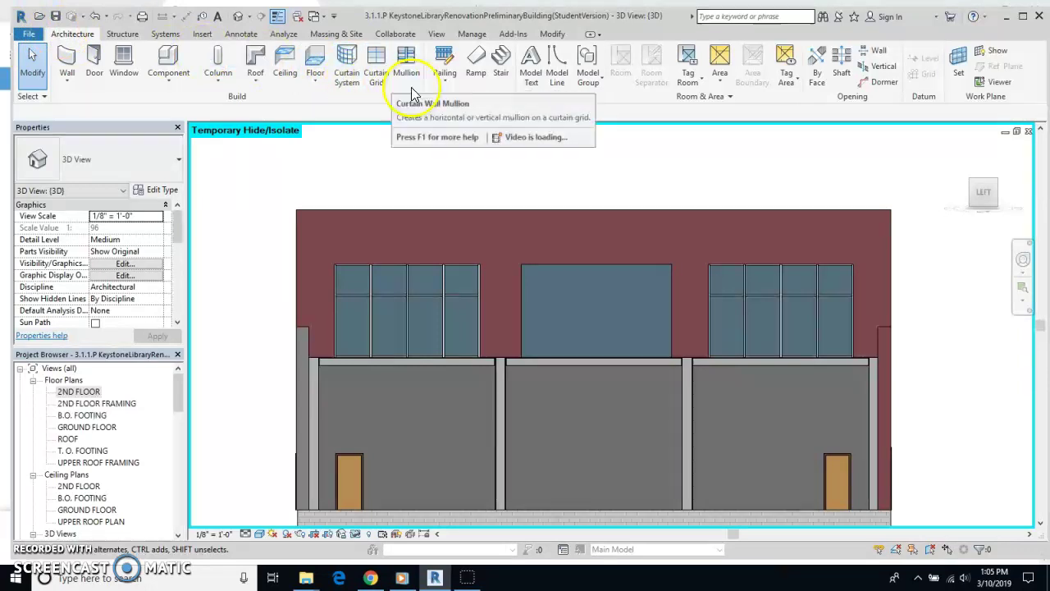
Start the Curtain Grid tool with the middle curtain wall zoomed to fill the view
click(376, 70)
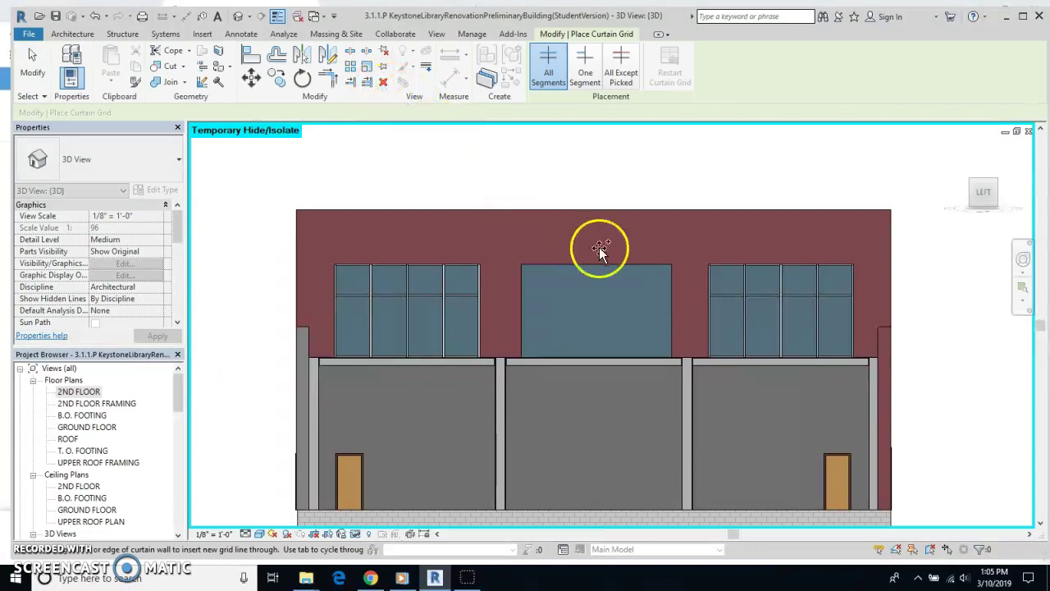
scroll(650, 270, up, 5)
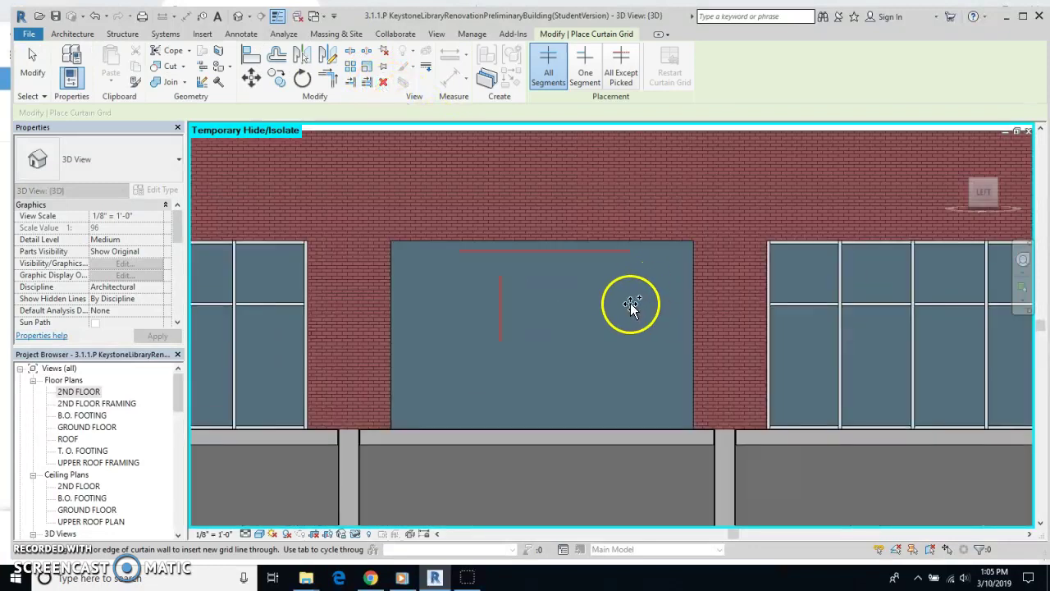
scroll(585, 287, up, 2)
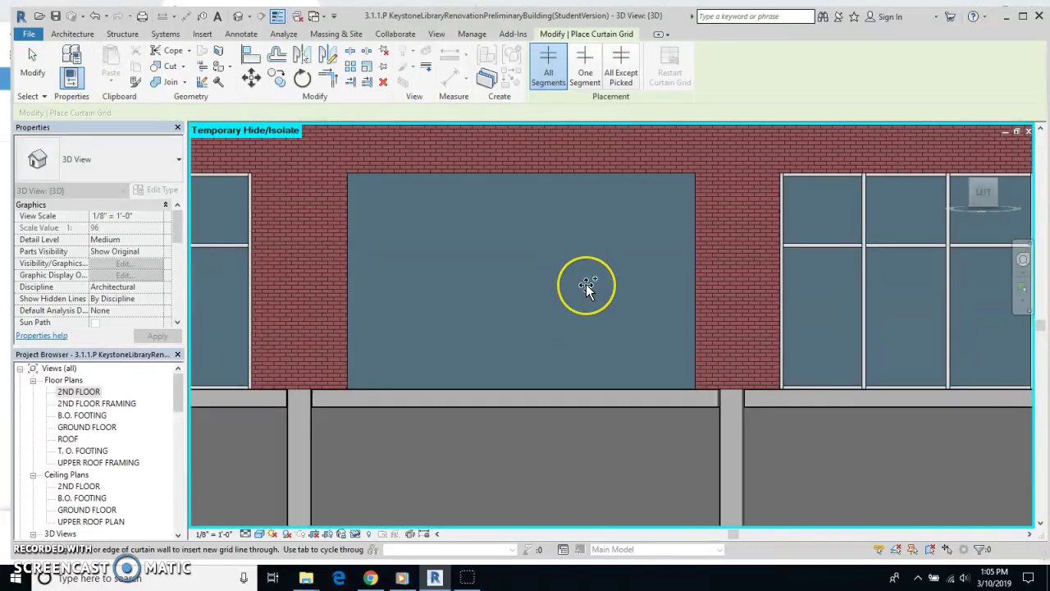
middle_drag(586, 287, 591, 304)
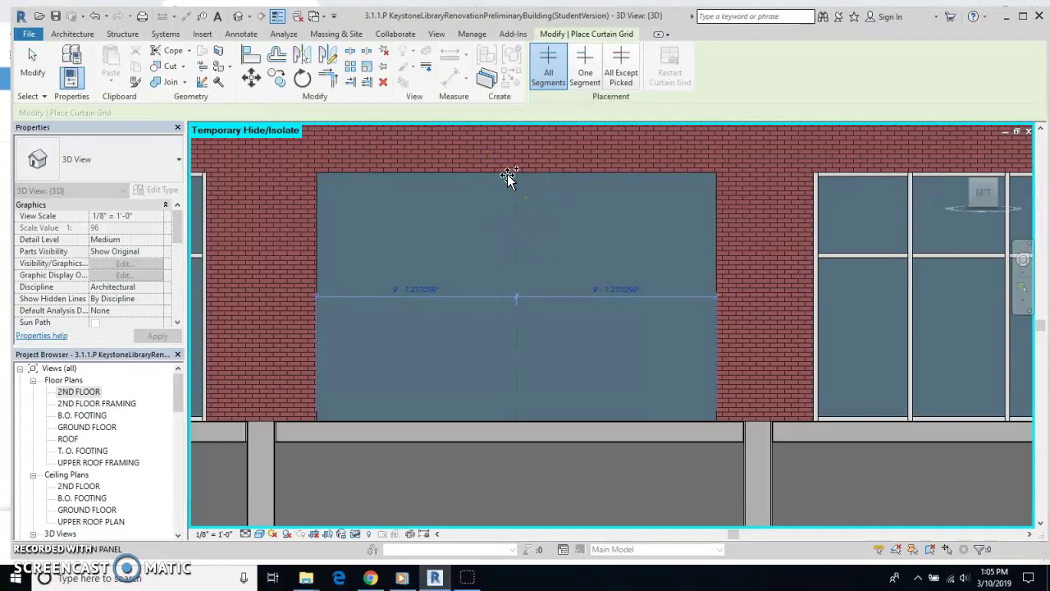
Add a centre vertical grid line and a horizontal grid line 7' 0" above the bottom
click(507, 173)
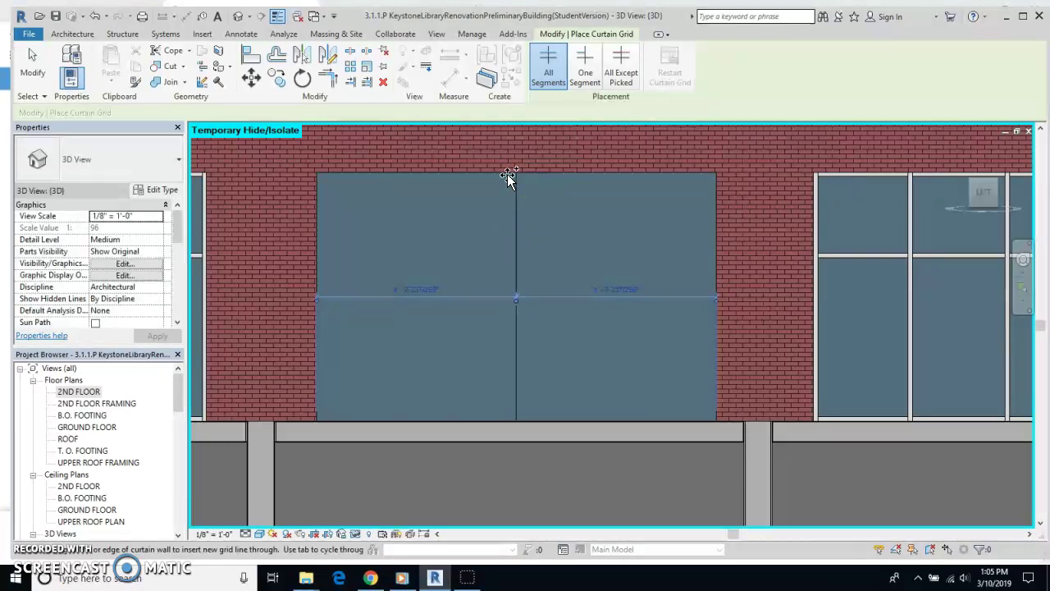
click(590, 256)
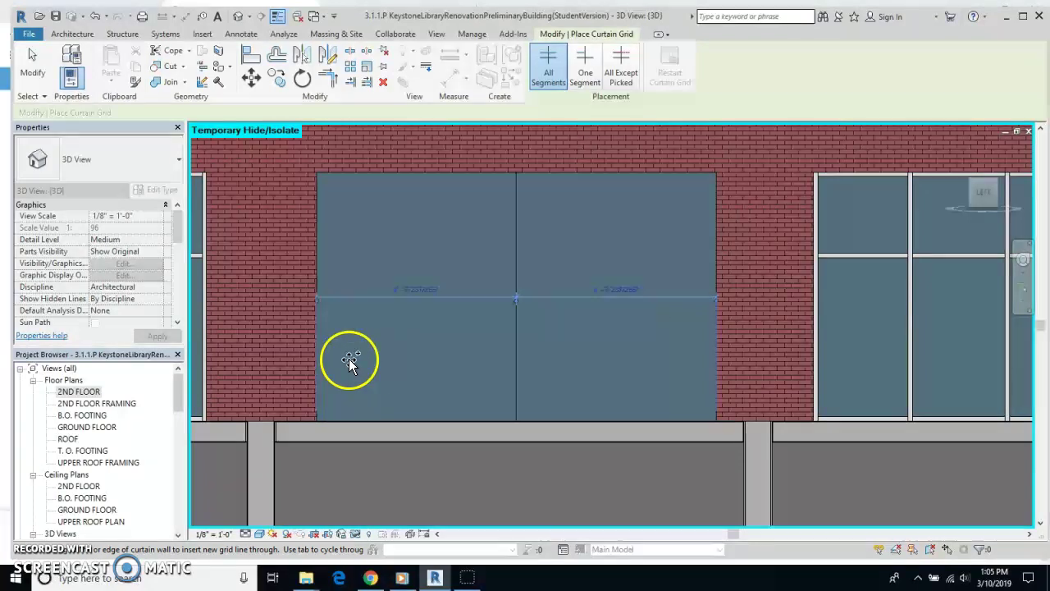
click(312, 314)
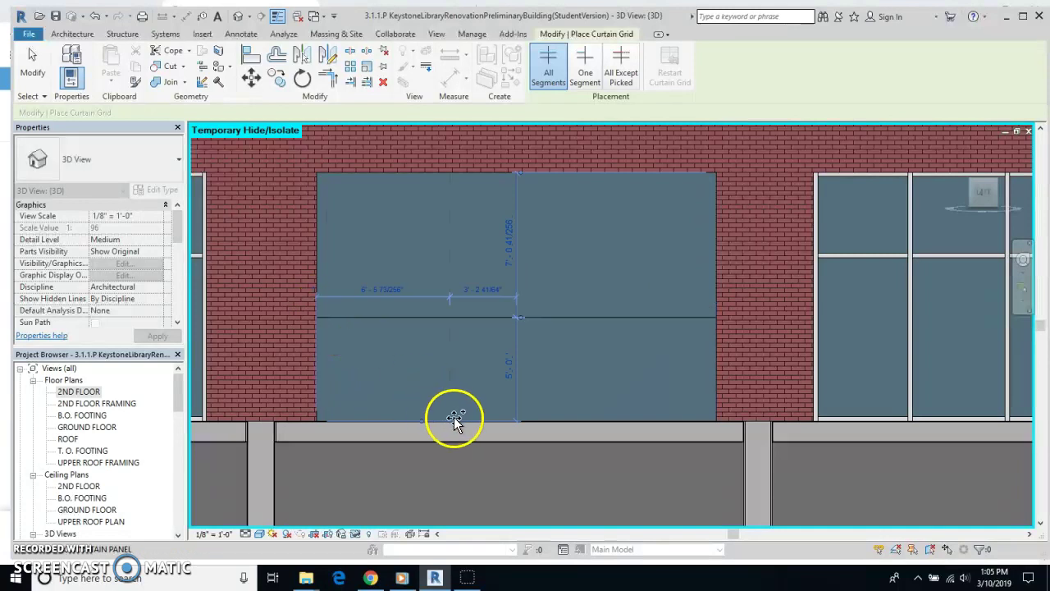
click(511, 374)
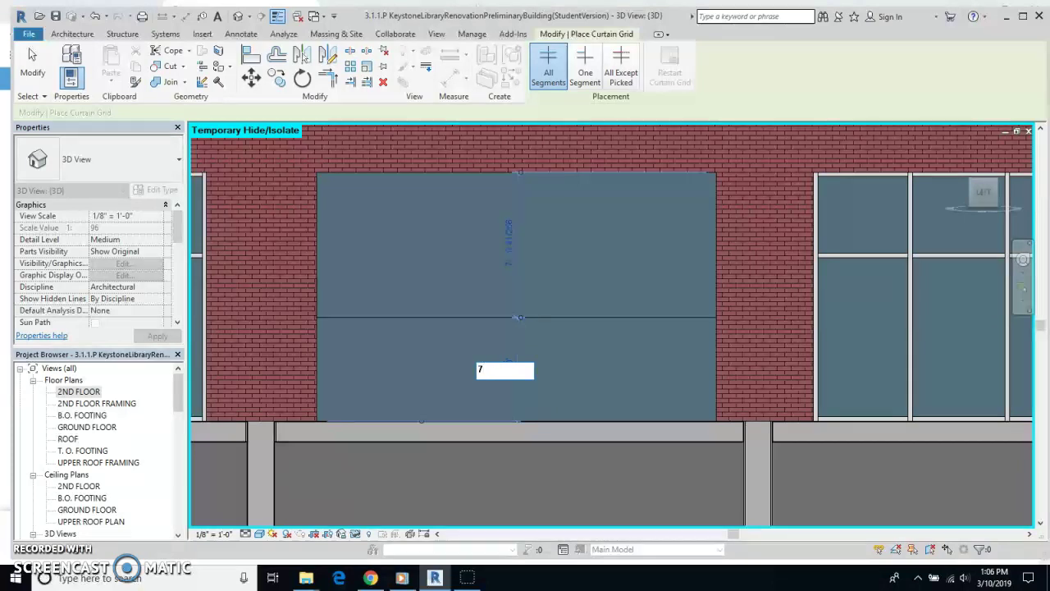
key(Return)
click(542, 370)
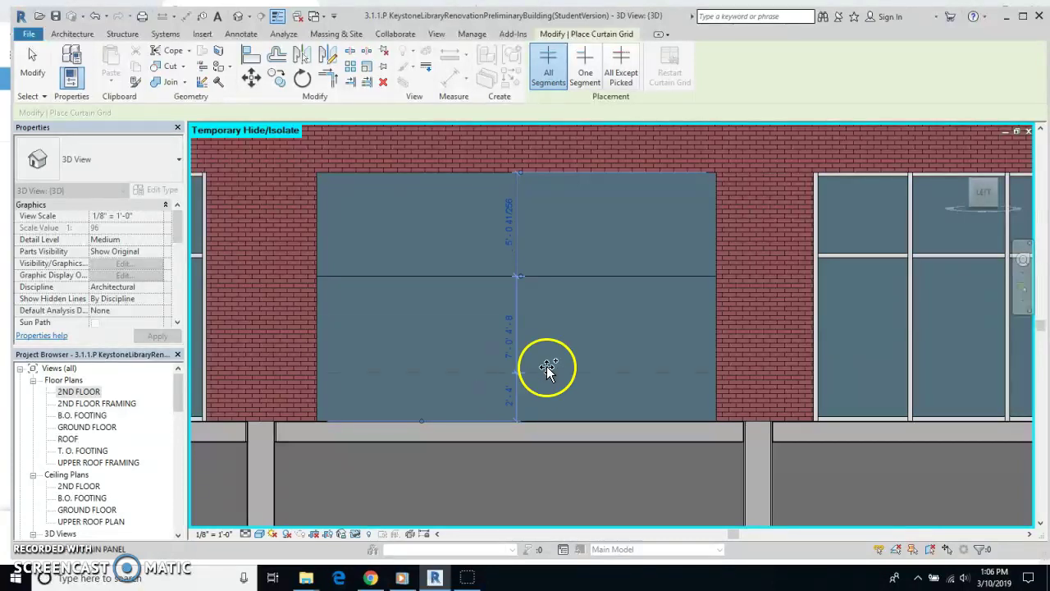
Add two more vertical grid lines, setting the left one 4' 0" from the wall edge
click(619, 178)
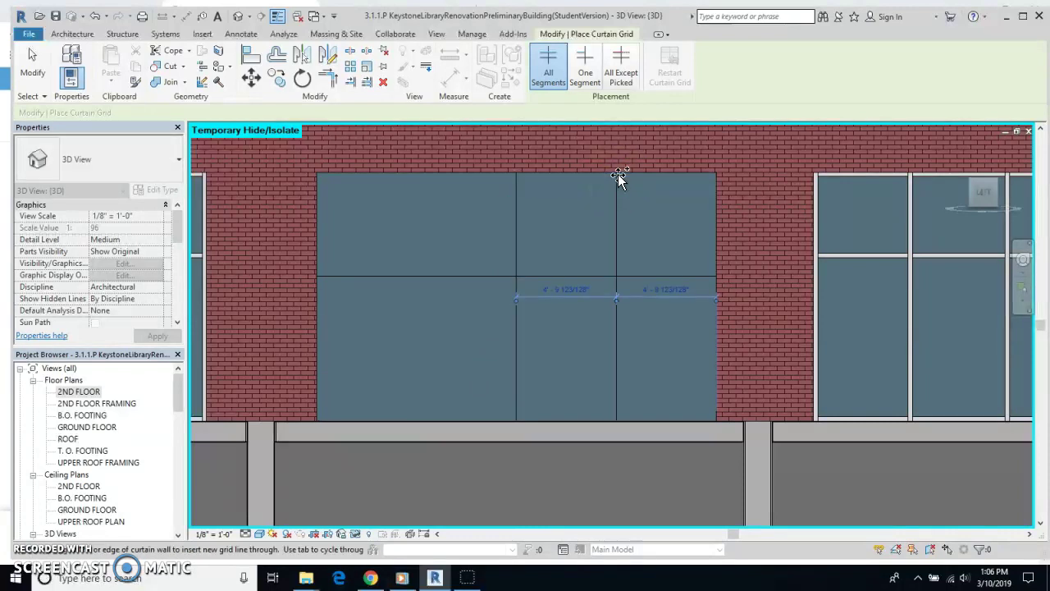
click(381, 177)
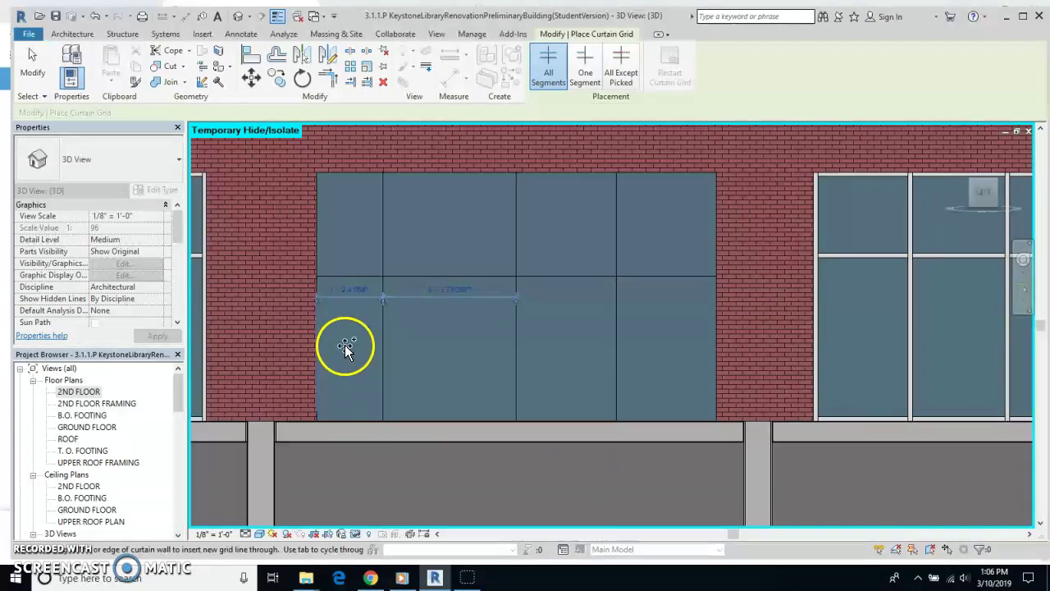
click(344, 287)
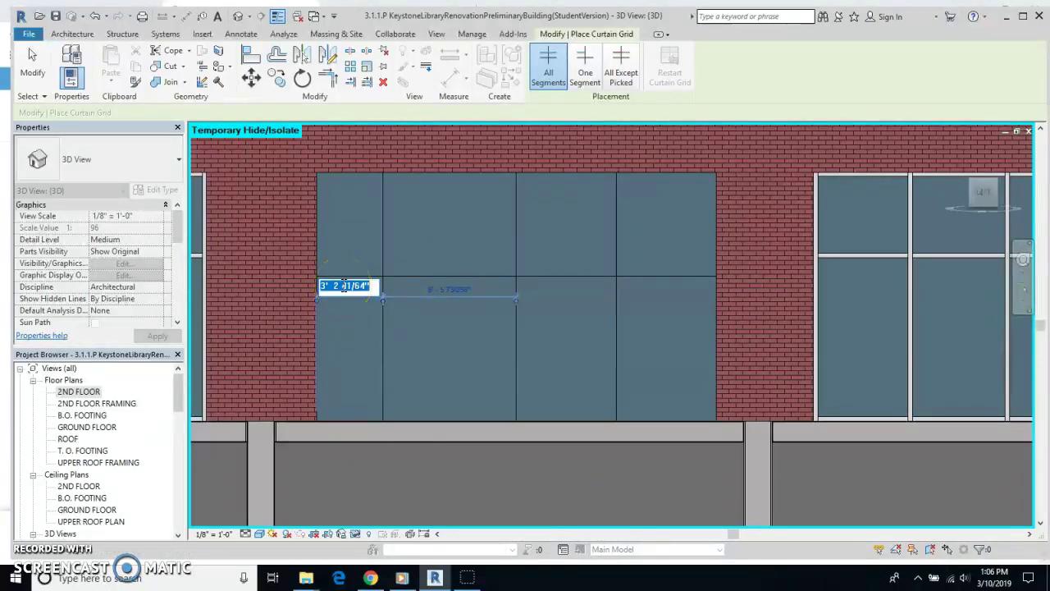
text(4)
key(Return)
click(586, 300)
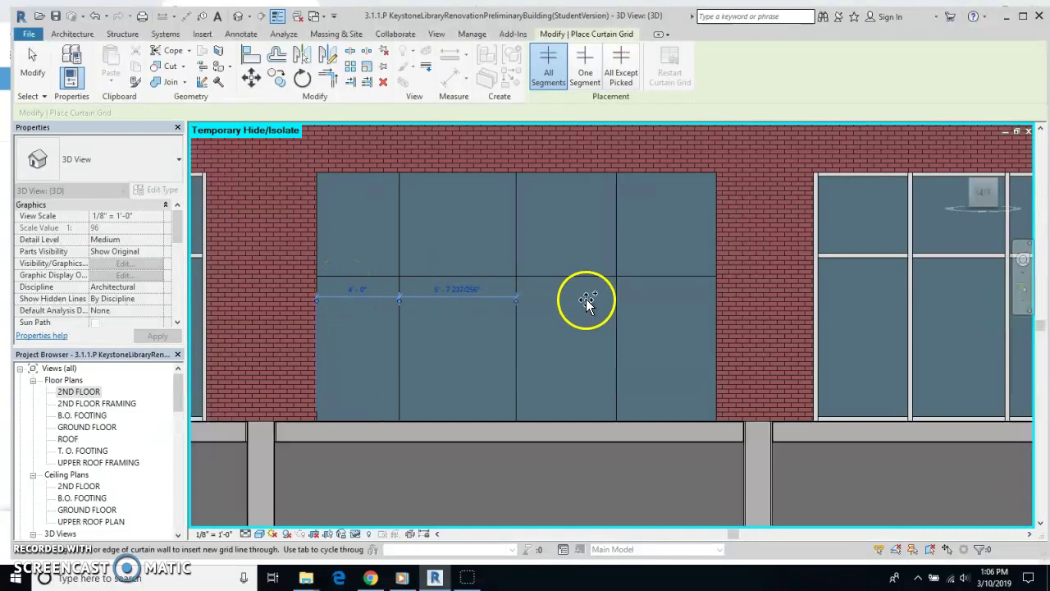
click(500, 206)
click(563, 156)
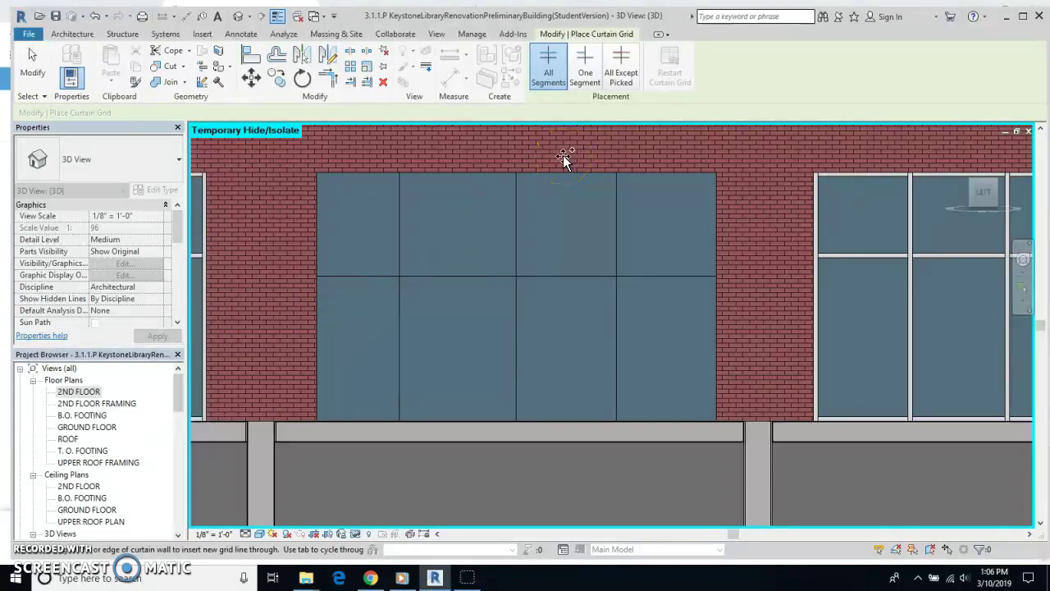
key(Escape)
Move the right vertical grid line to sit 4' 0" from the wall's right edge
click(616, 350)
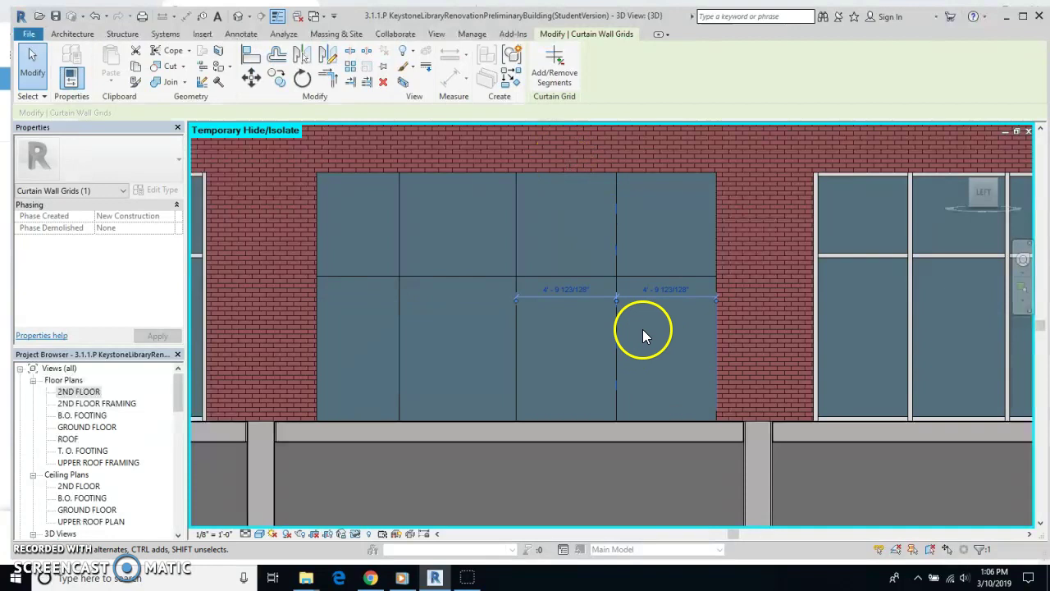
click(662, 289)
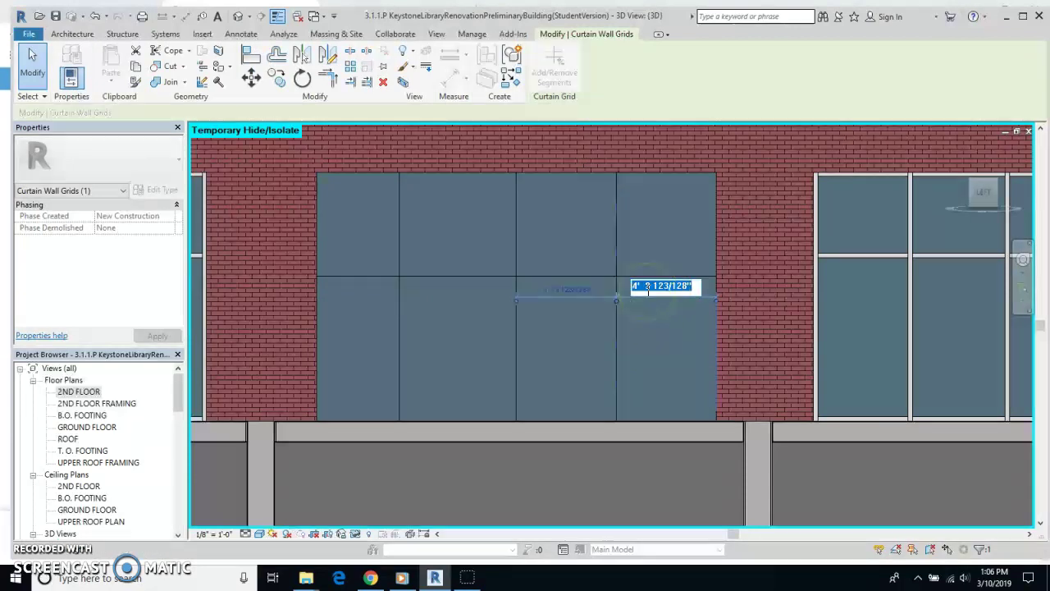
text(4)
key(Return)
click(631, 298)
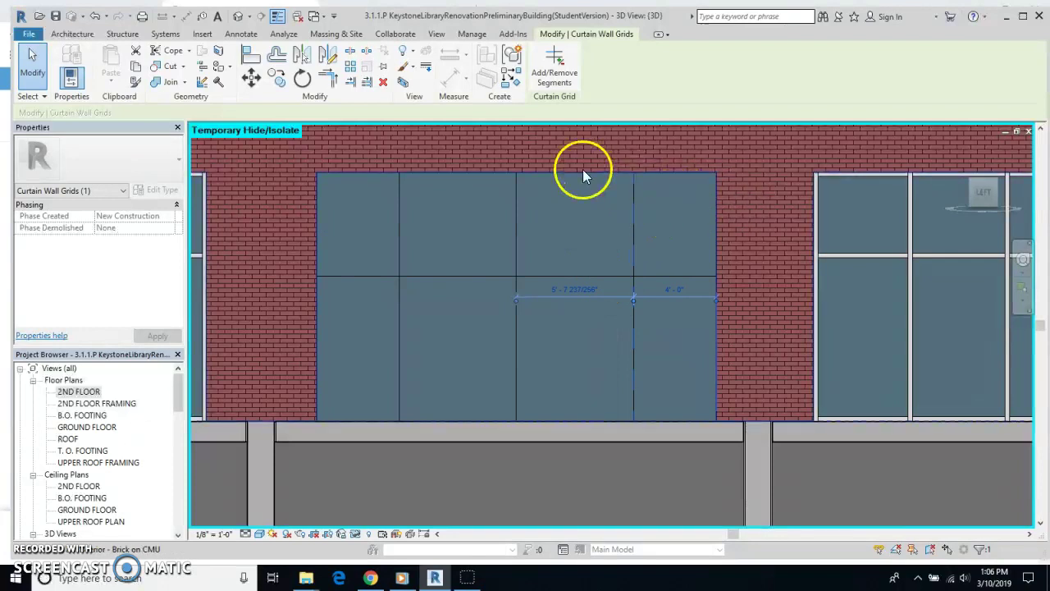
click(554, 73)
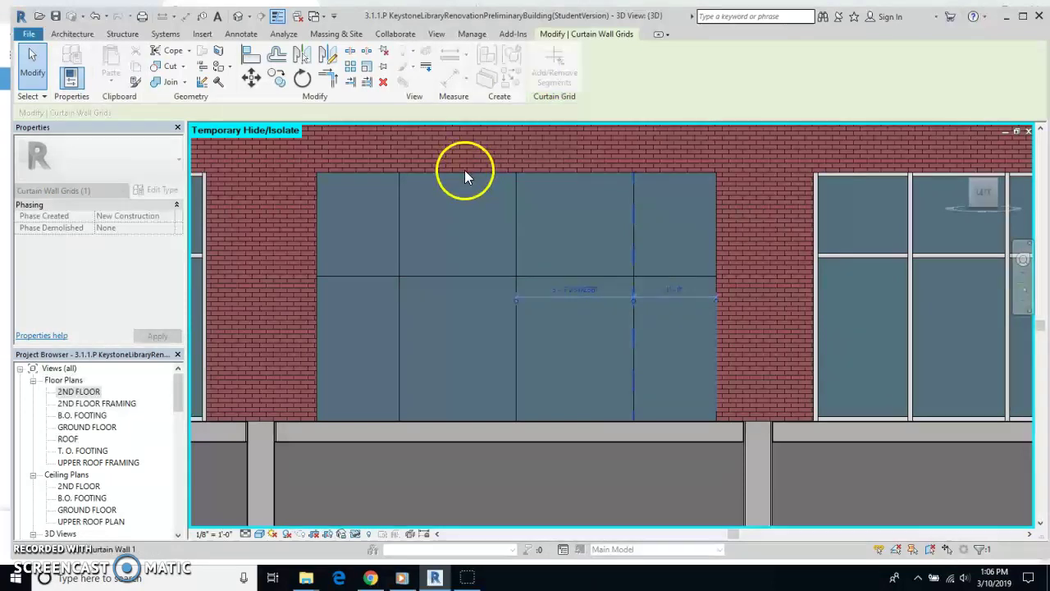
Add a full-width horizontal grid line near the top of the middle curtain wall
click(72, 34)
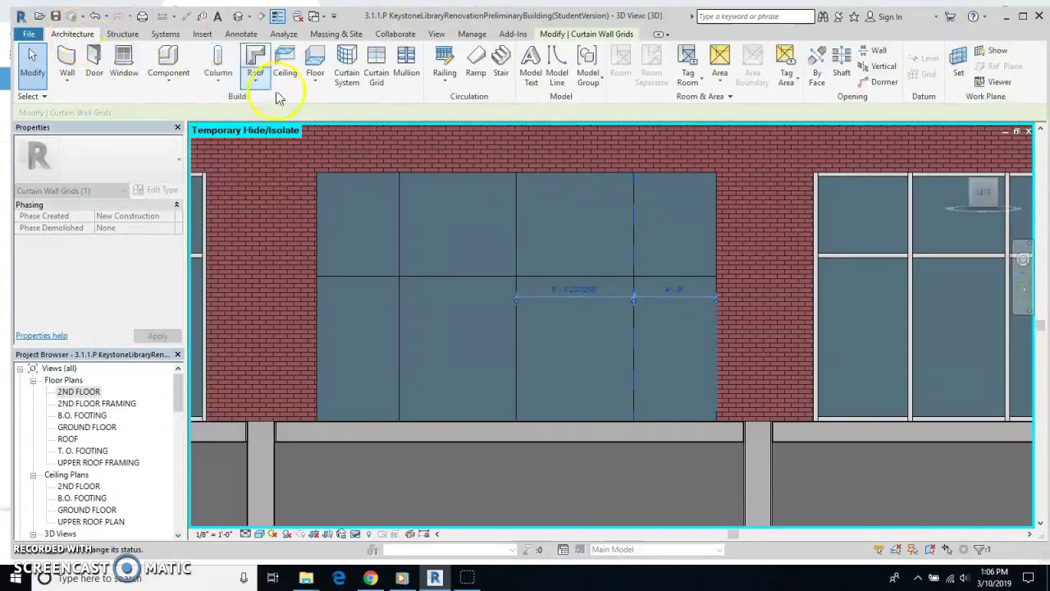
click(374, 75)
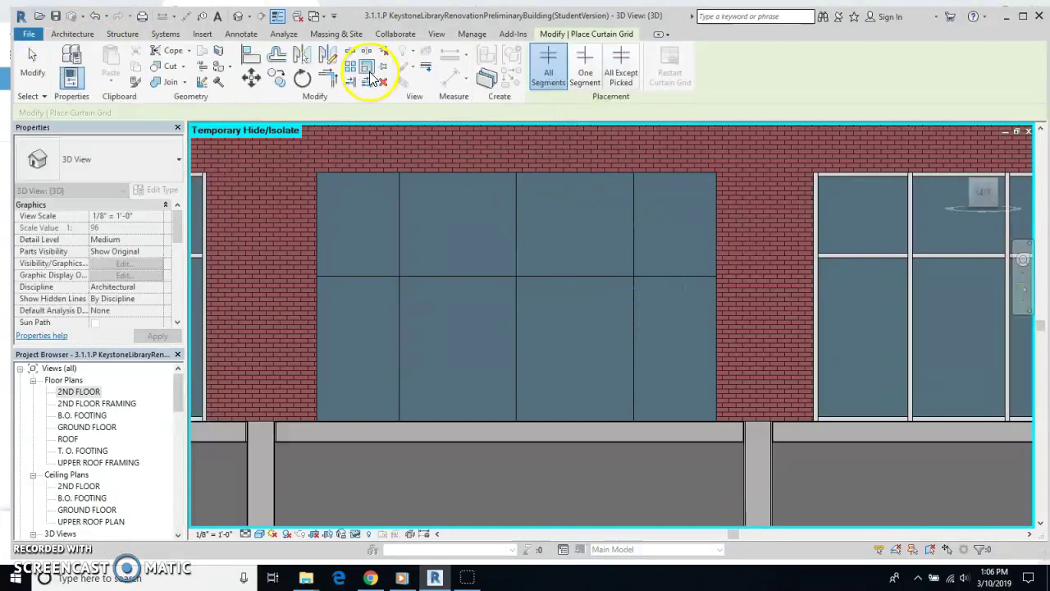
click(549, 70)
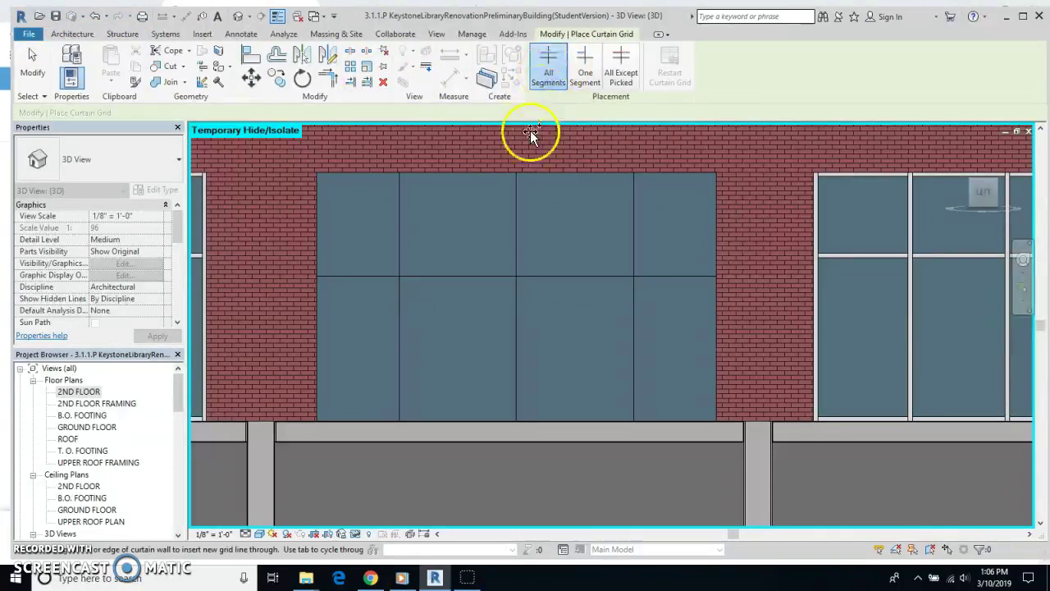
click(321, 225)
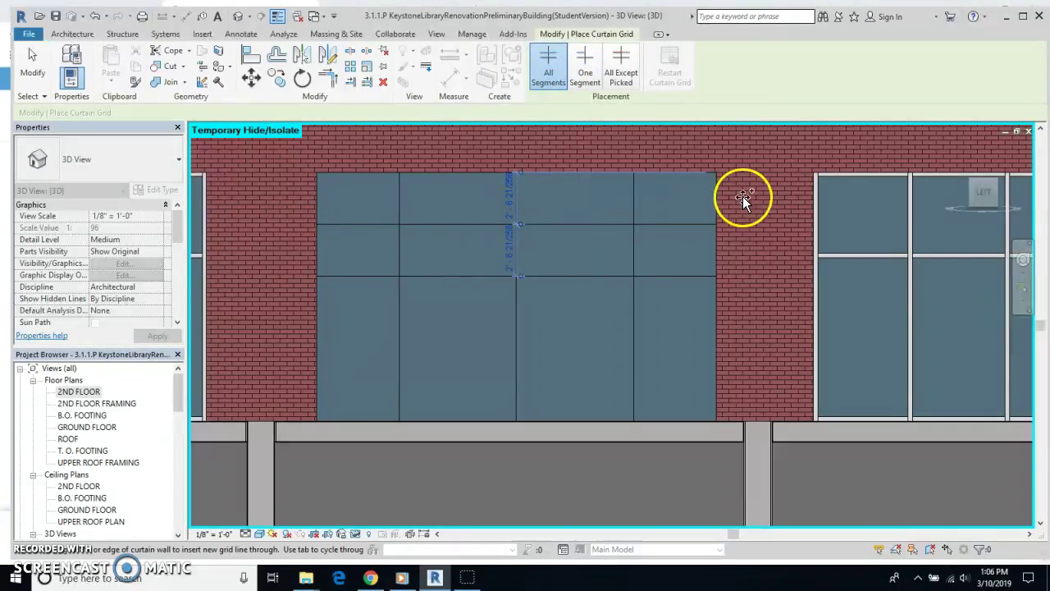
Add two single-panel vertical segments in the top row and another full-width horizontal line
click(585, 67)
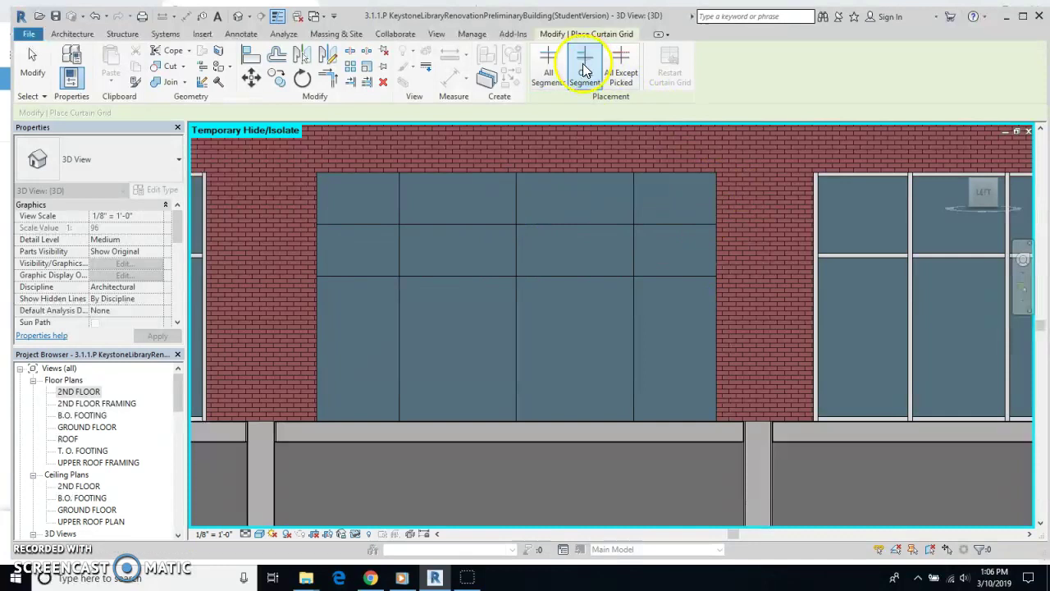
click(573, 170)
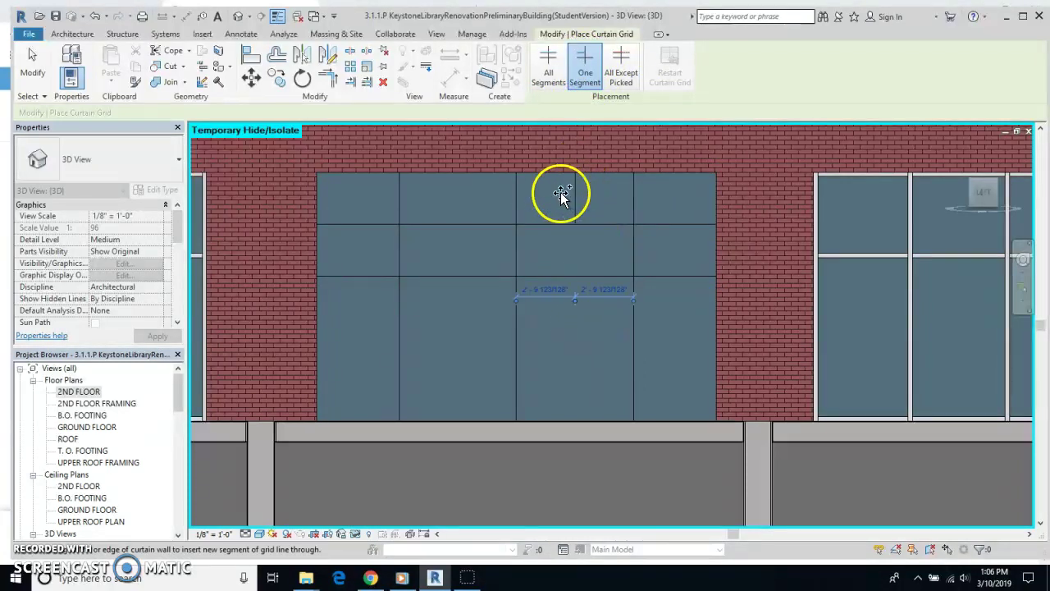
click(450, 171)
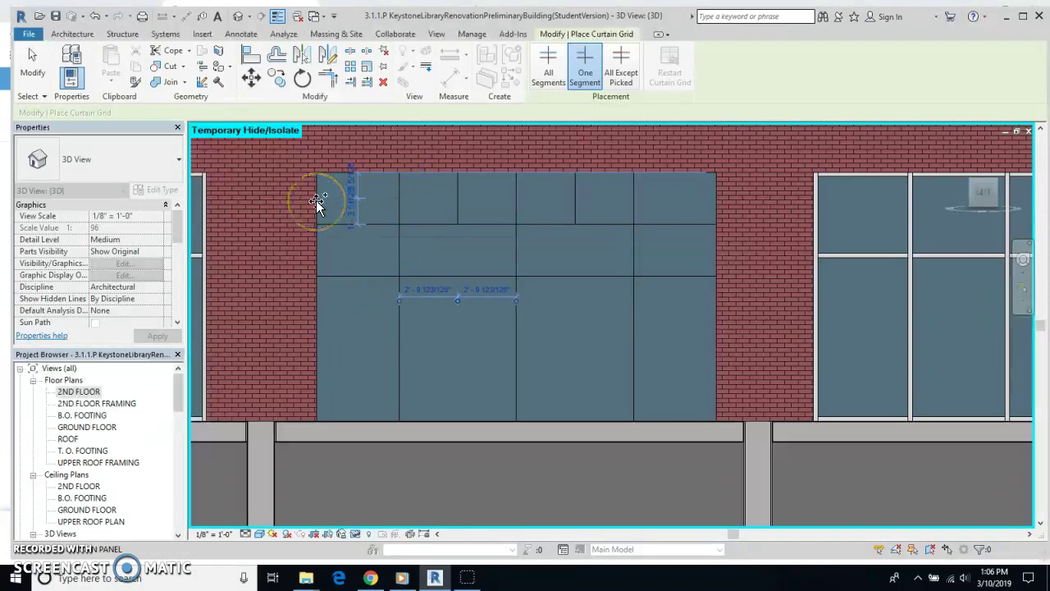
click(548, 68)
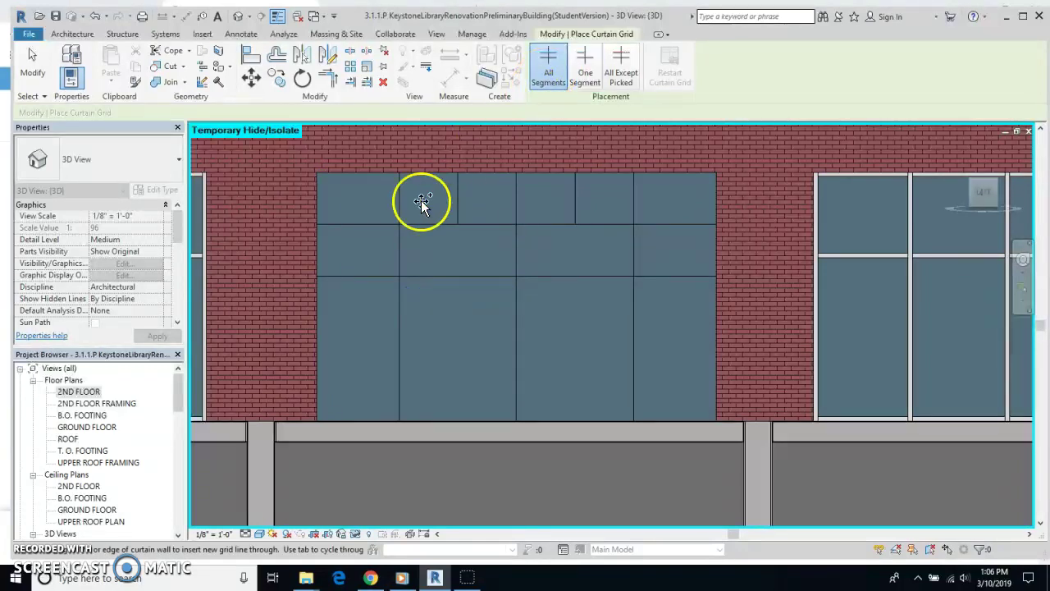
click(321, 198)
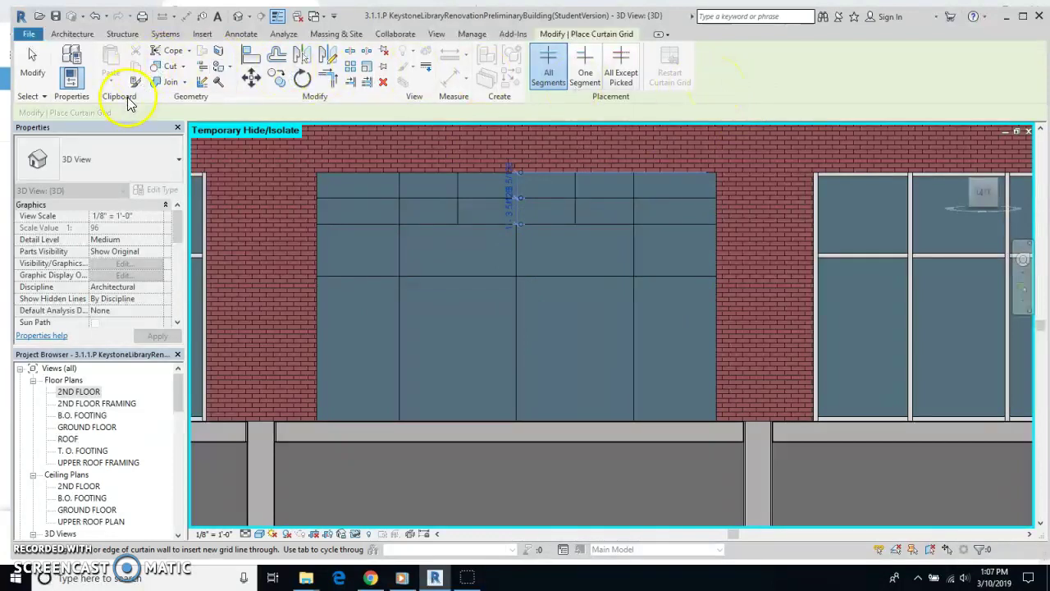
Place 2.5" x 5" rectangular mullions on a few grid lines, then on all remaining ones
click(84, 36)
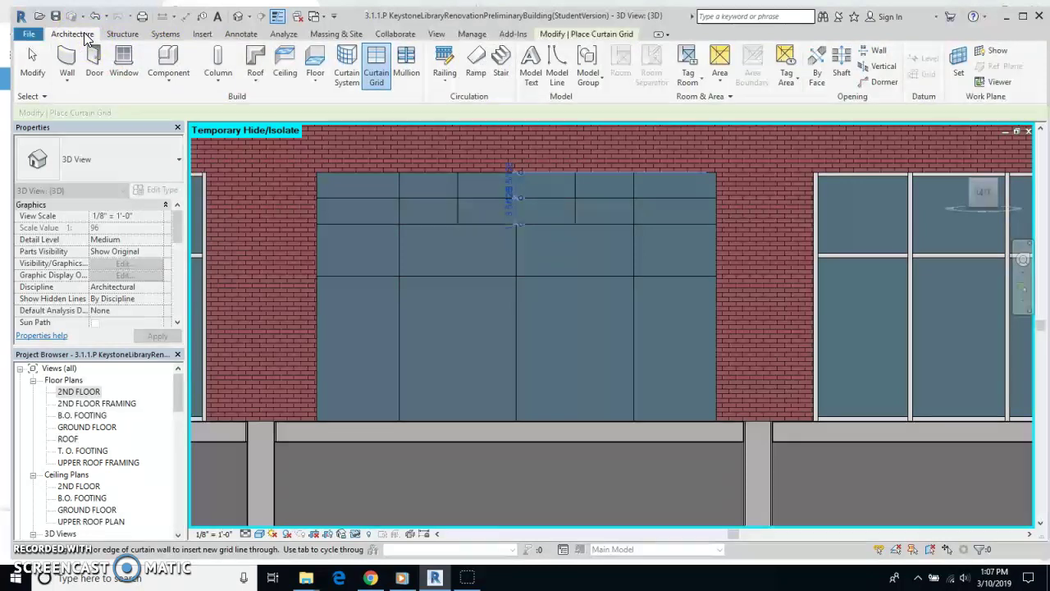
click(405, 71)
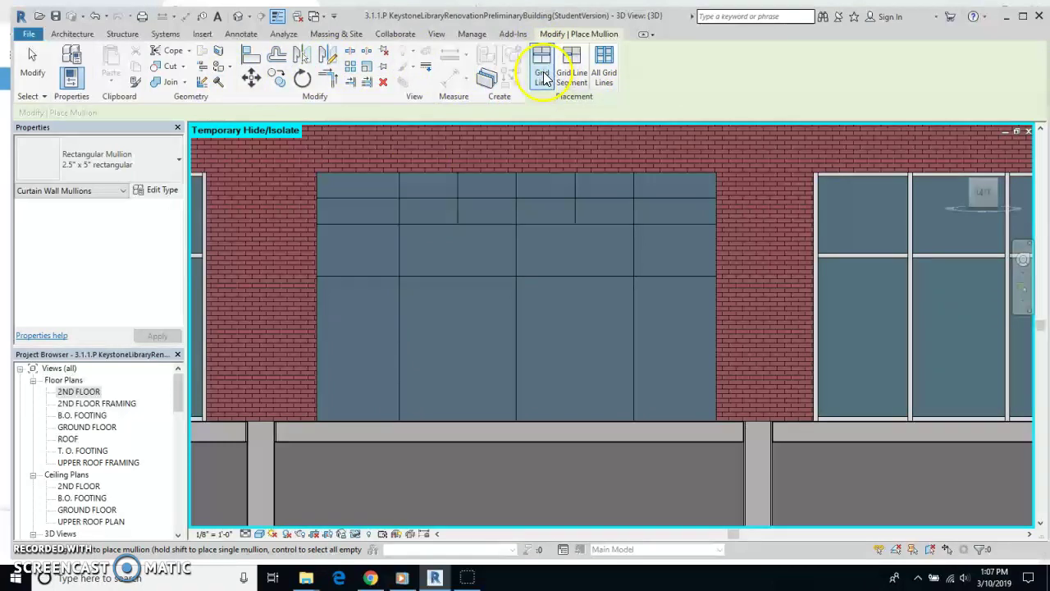
click(375, 198)
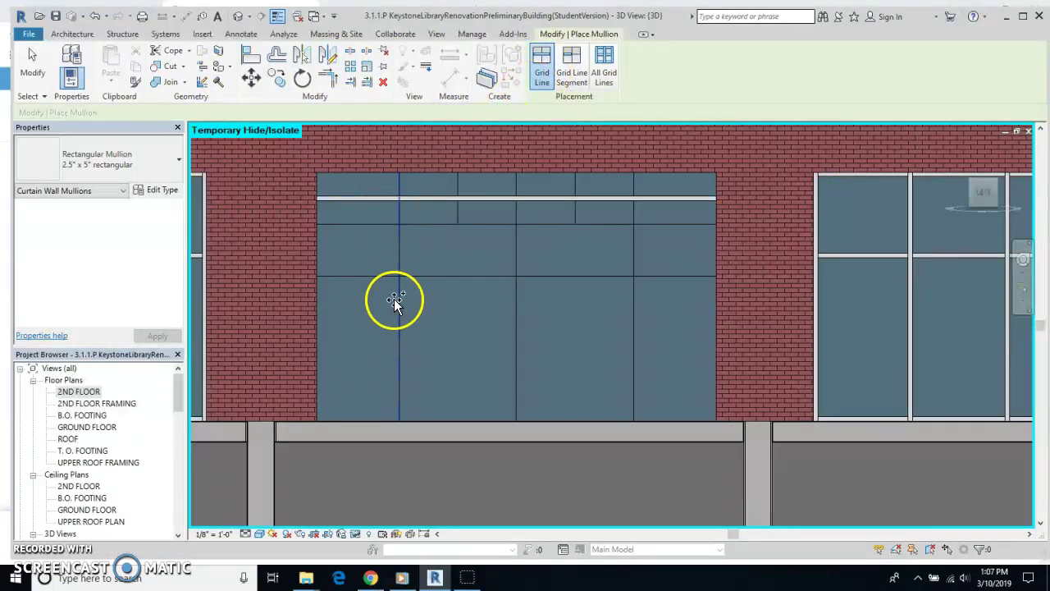
click(458, 211)
click(516, 264)
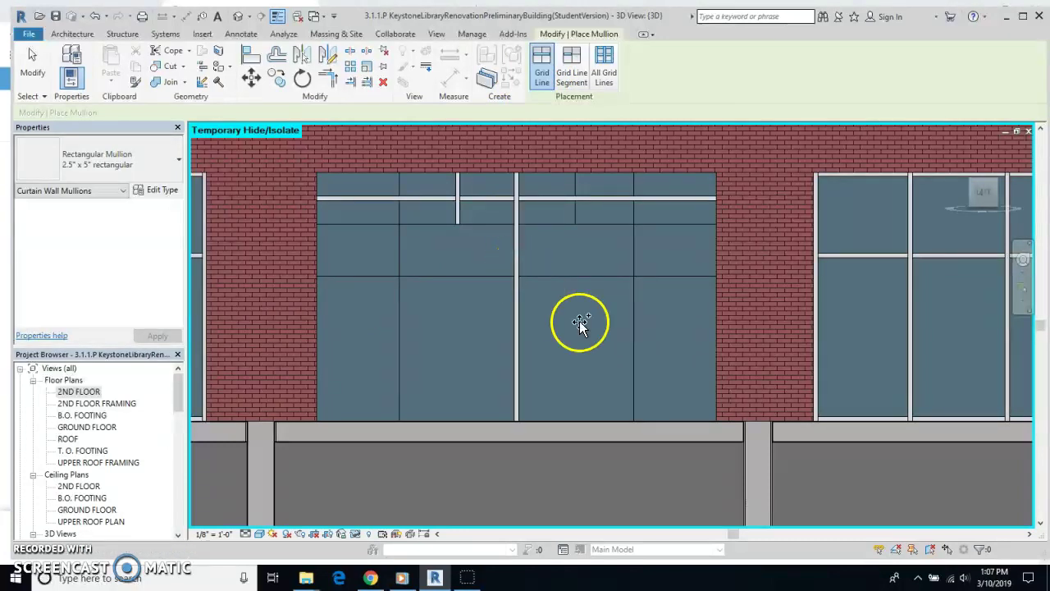
click(612, 77)
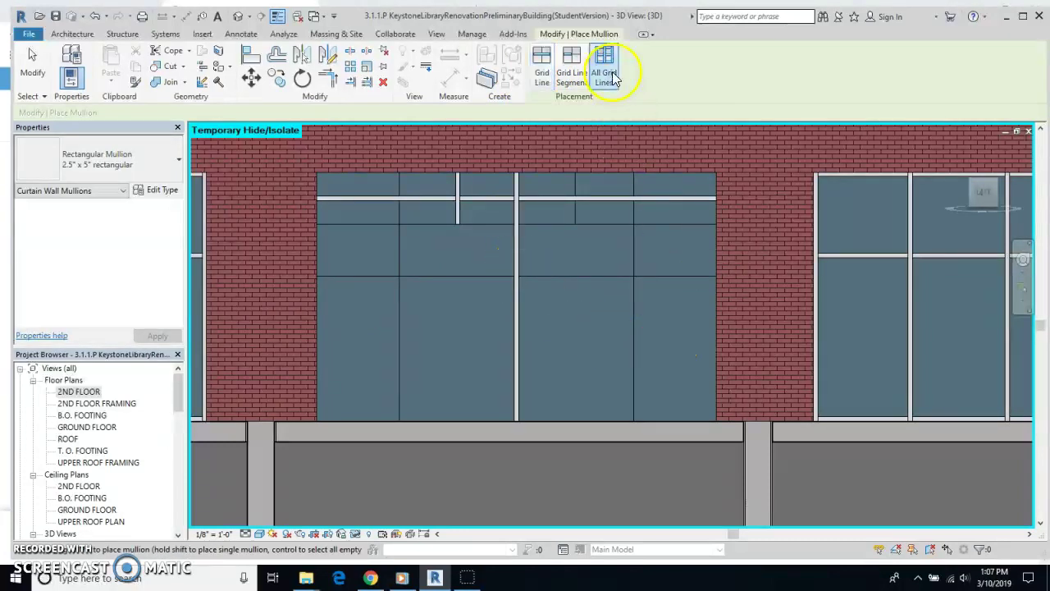
click(576, 185)
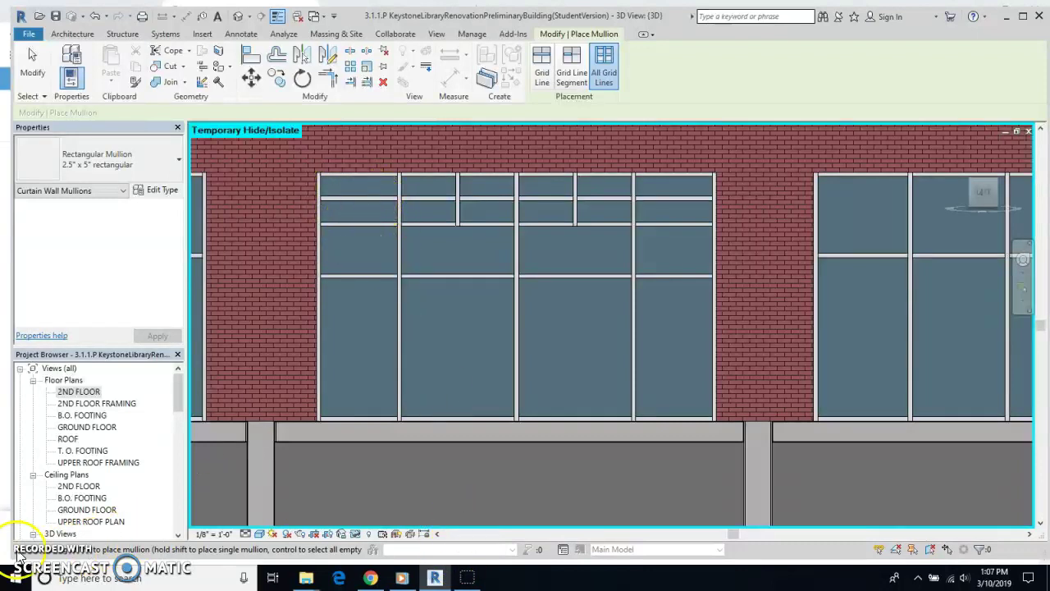
key(Escape)
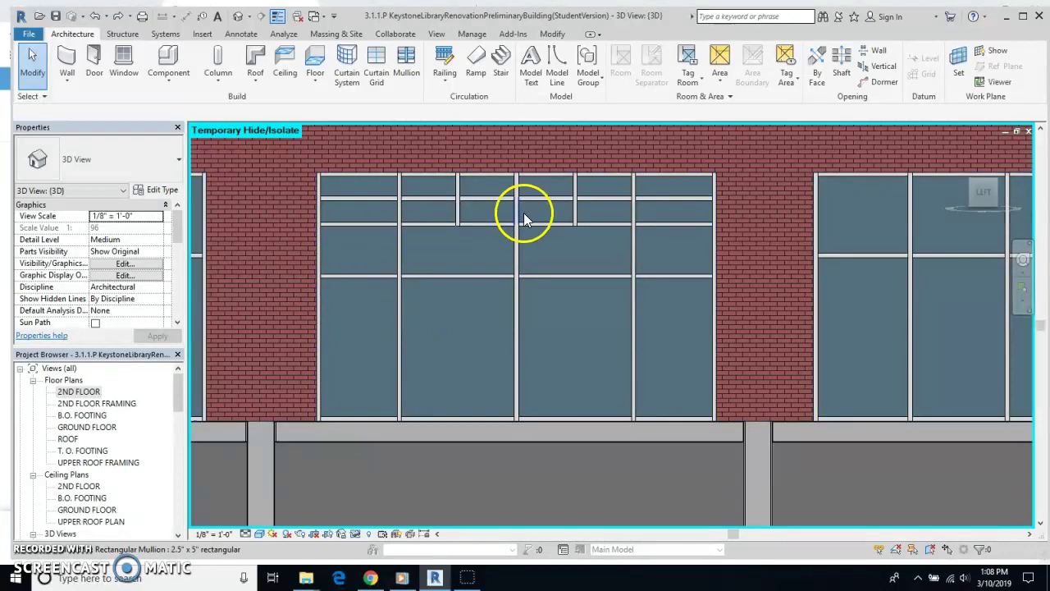
click(456, 215)
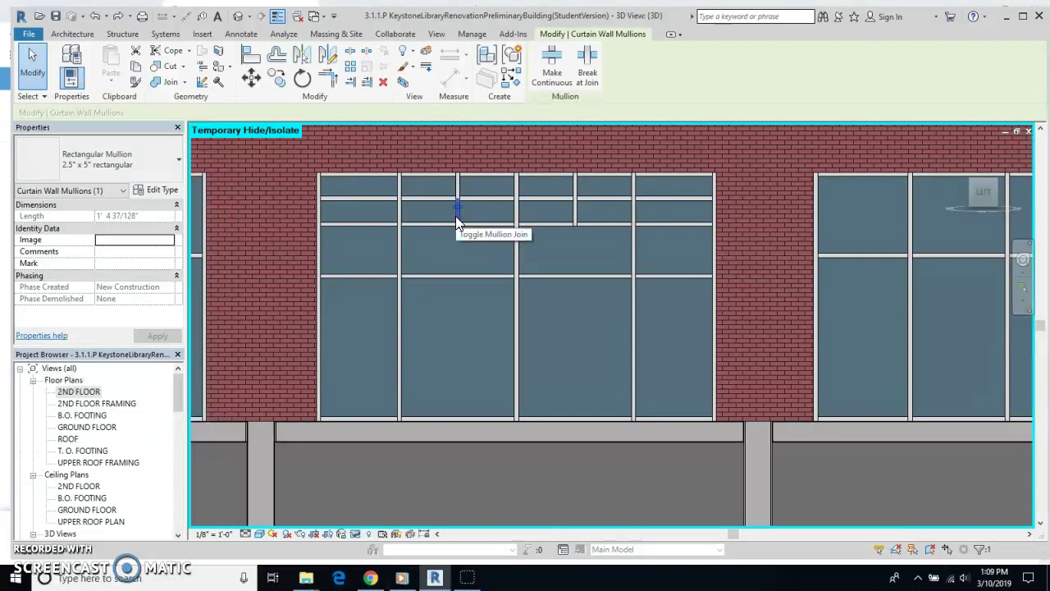
click(483, 212)
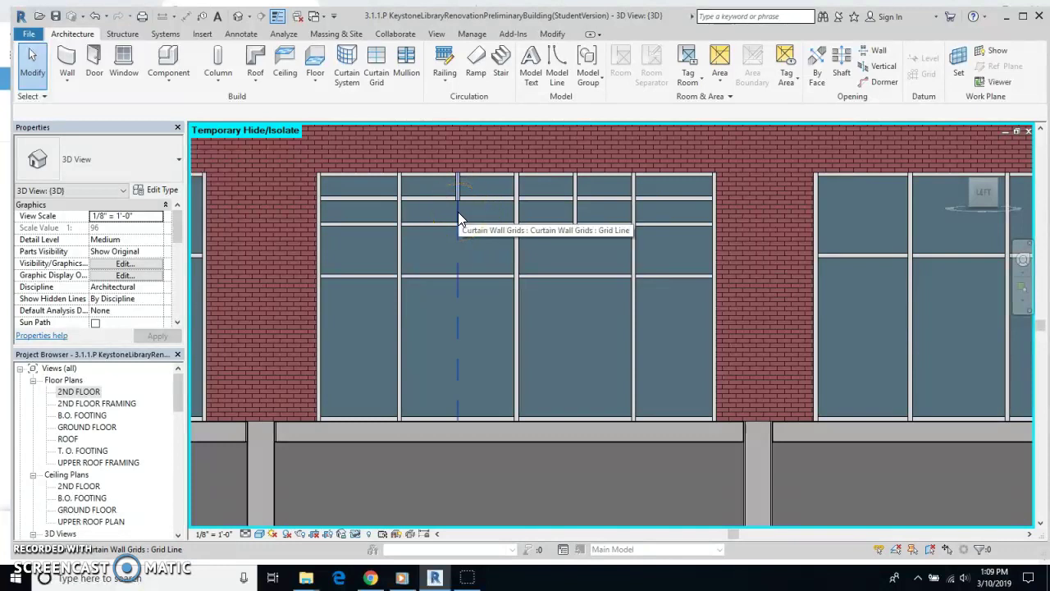
click(458, 212)
key(Delete)
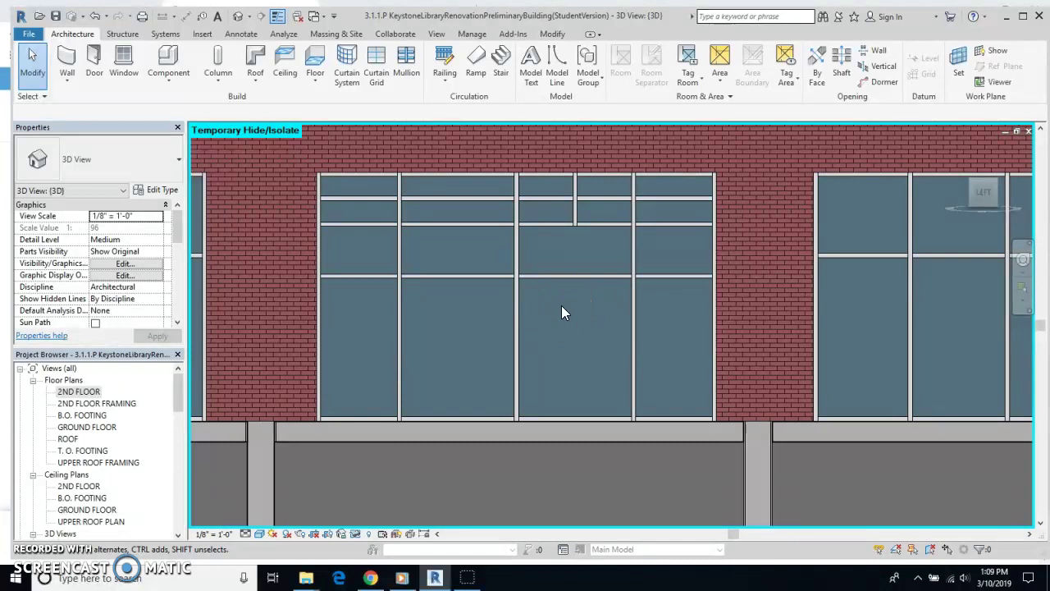
click(96, 17)
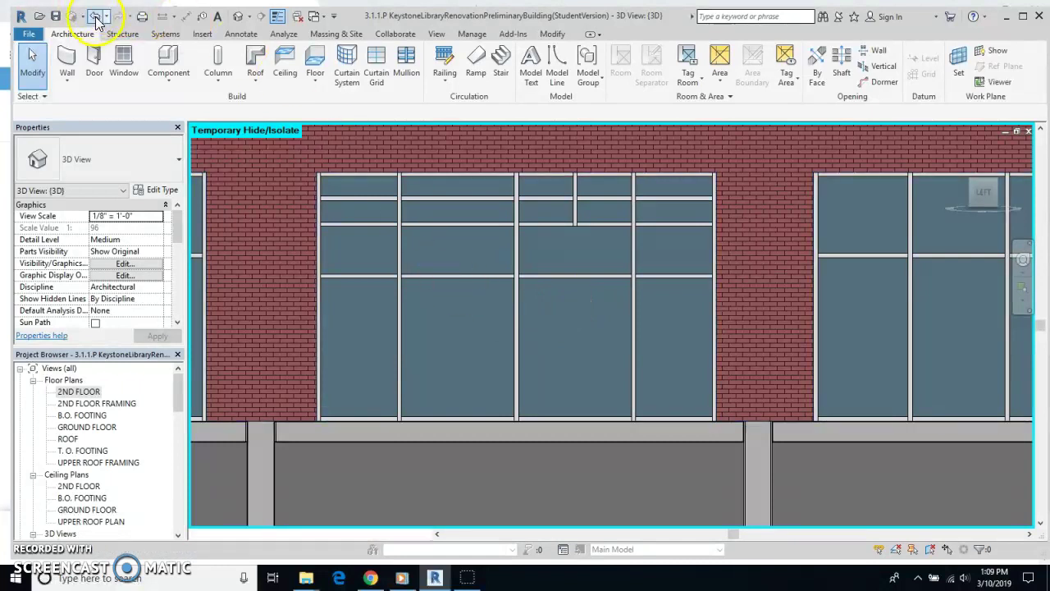
click(95, 18)
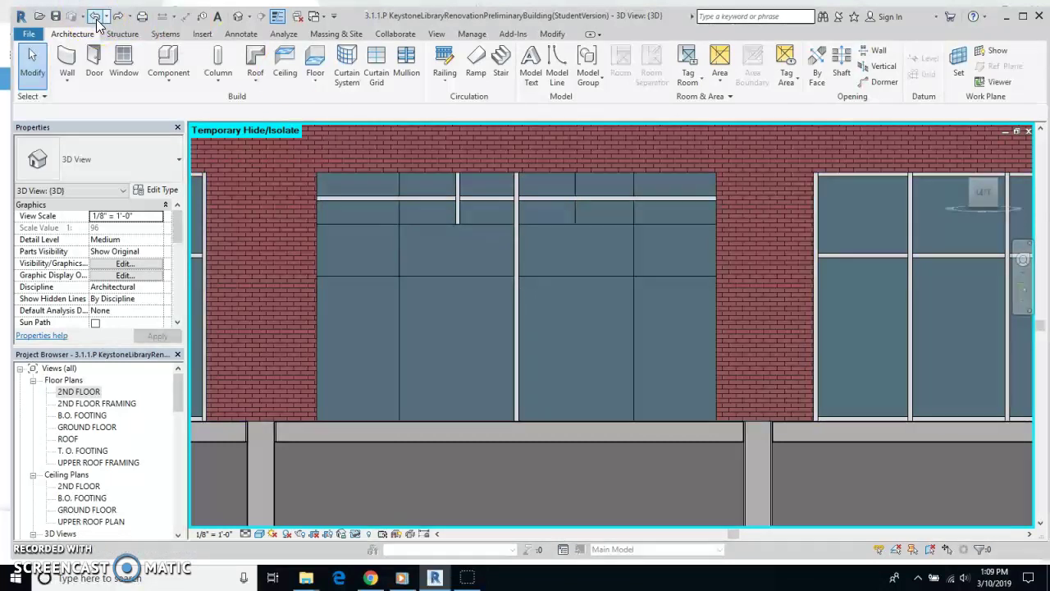
click(117, 17)
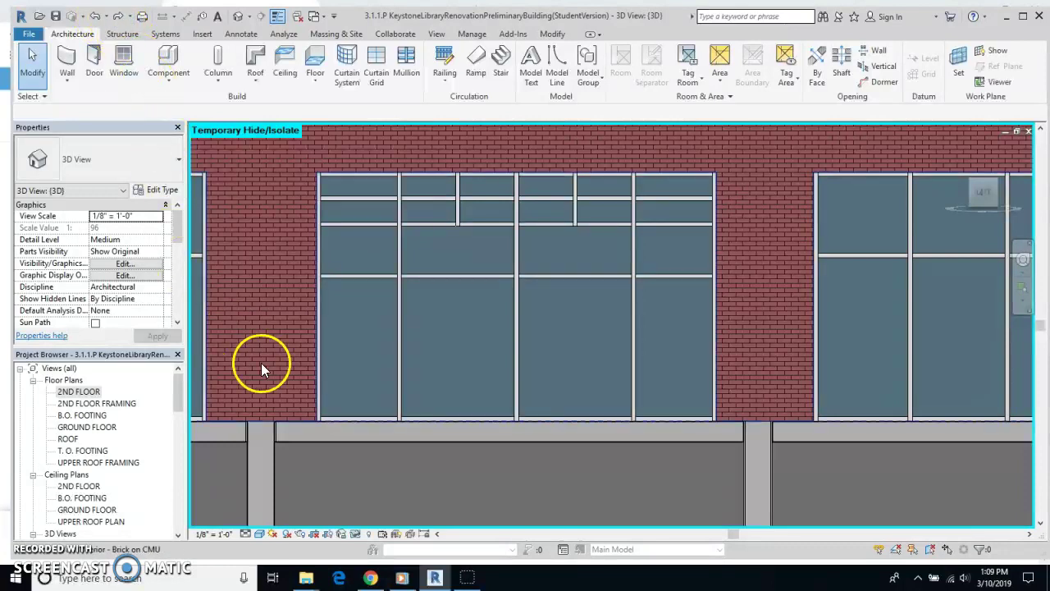